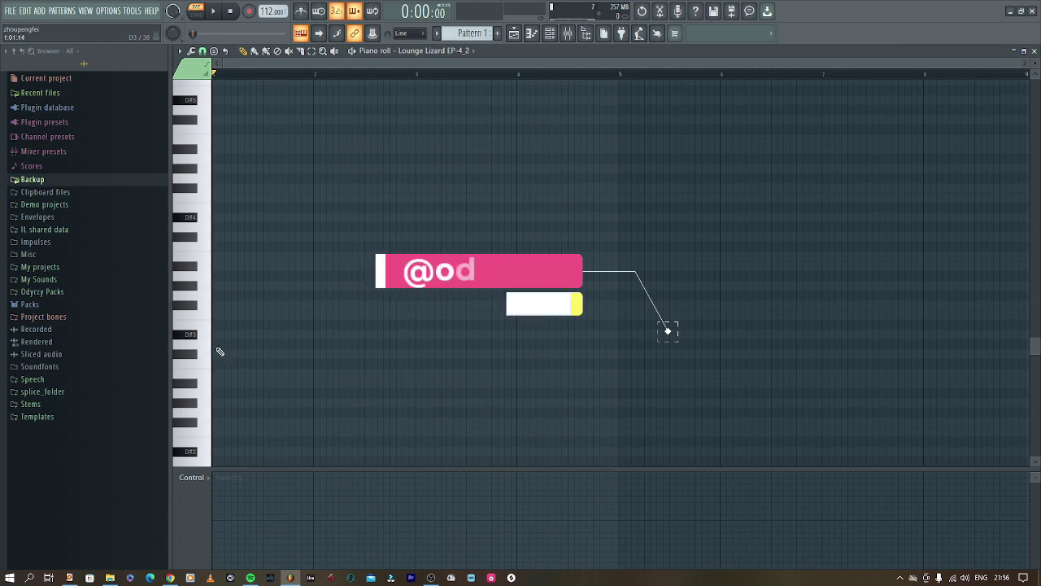
- Add a one-bar D#3 note at the start of bar 1 and audition it
left_click(216, 334)
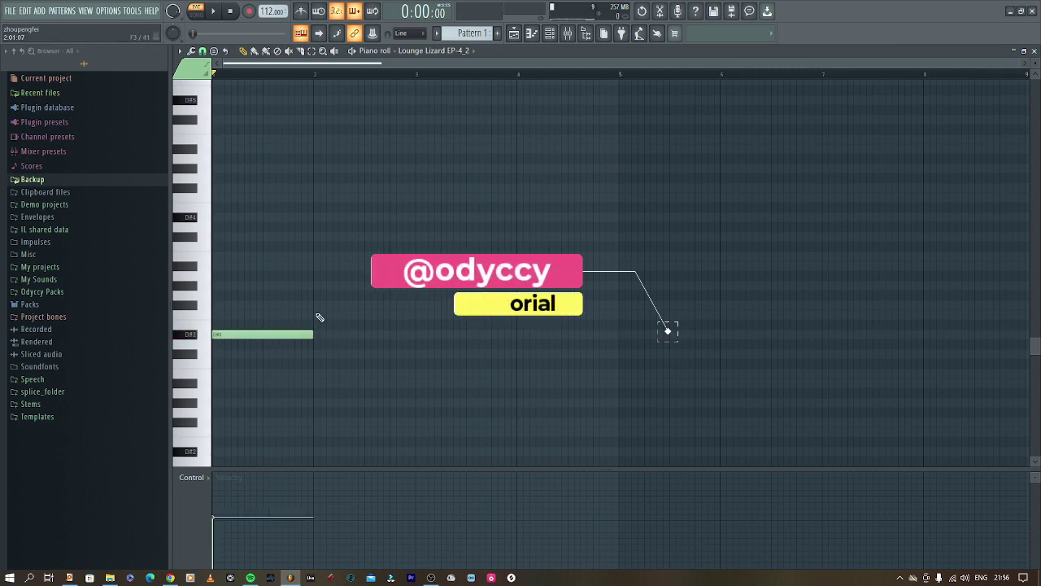
key("space")
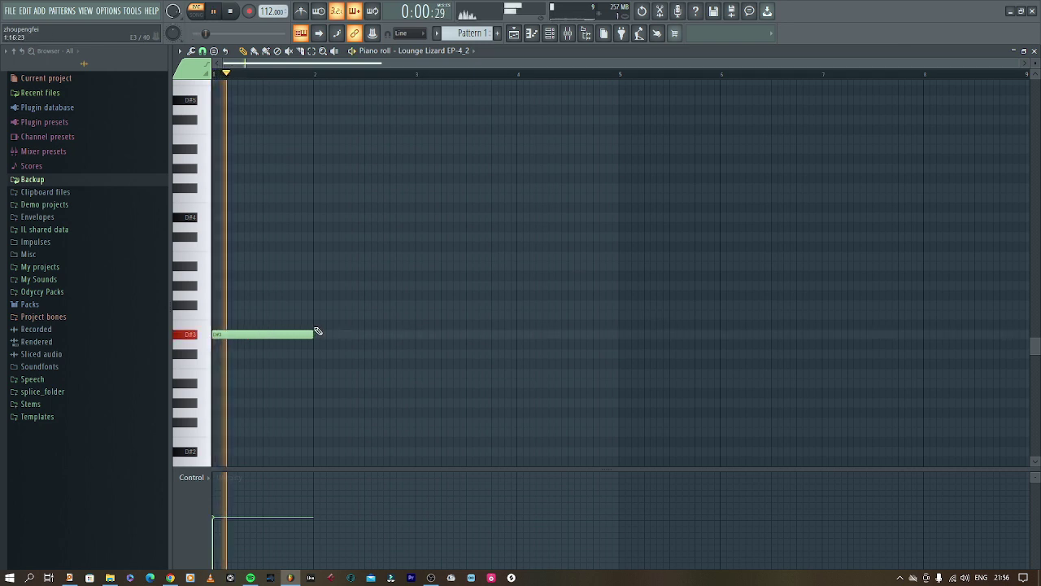
key("space")
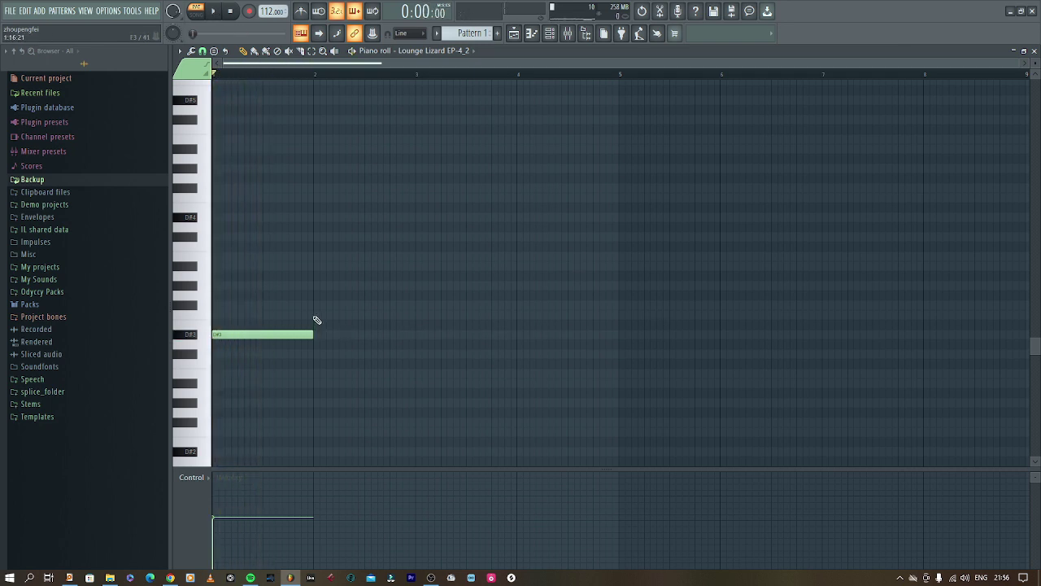
- Fill bar 2 with an F#3 note nine steps long followed by a G#3 note lasting to bar 3, auditioning the line
left_click(318, 308)
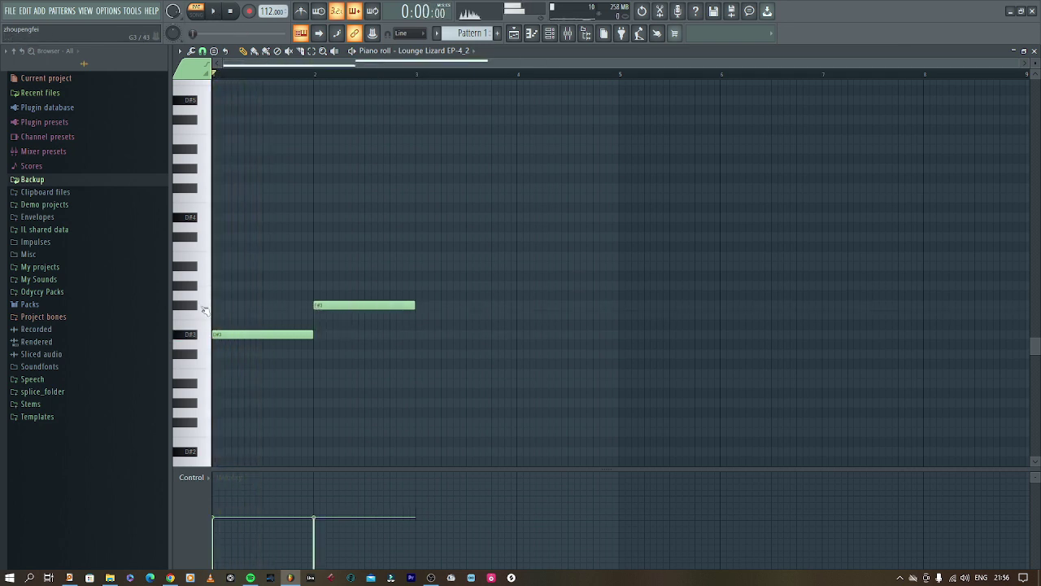
left_click_drag(413, 304, 342, 305)
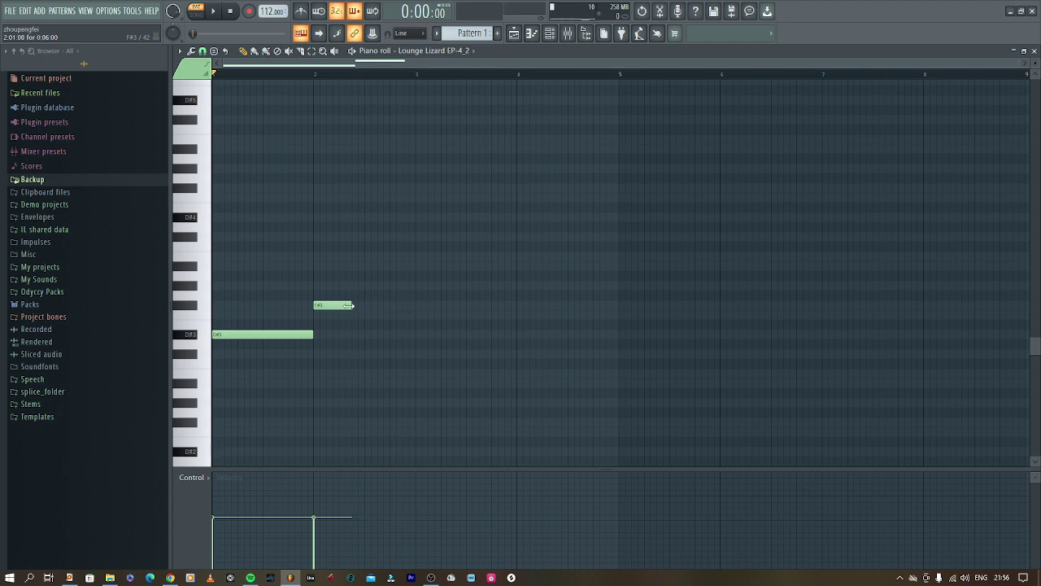
key("space")
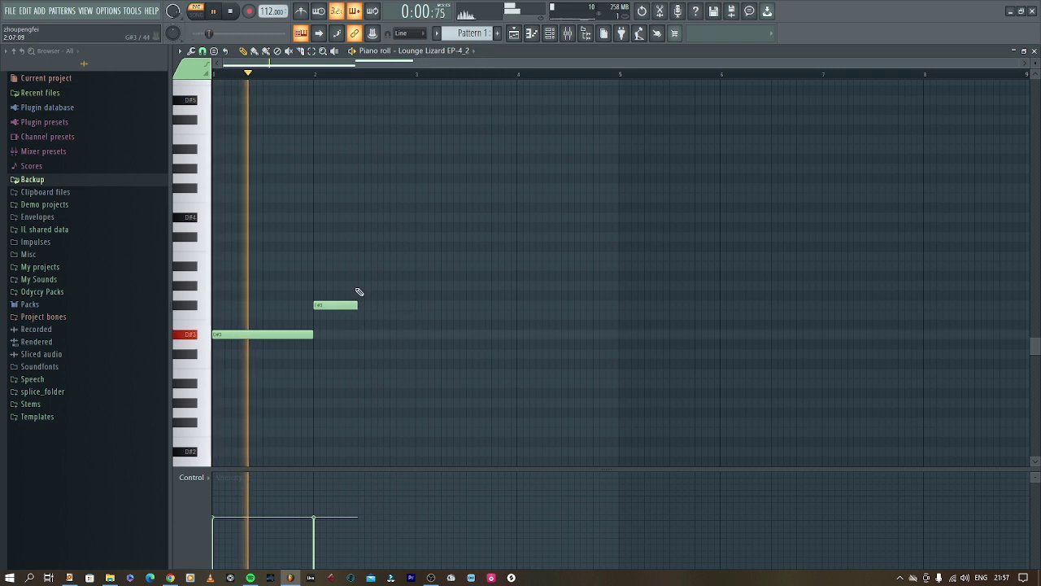
left_click(362, 286)
left_click_drag(390, 290, 403, 290)
key("space")
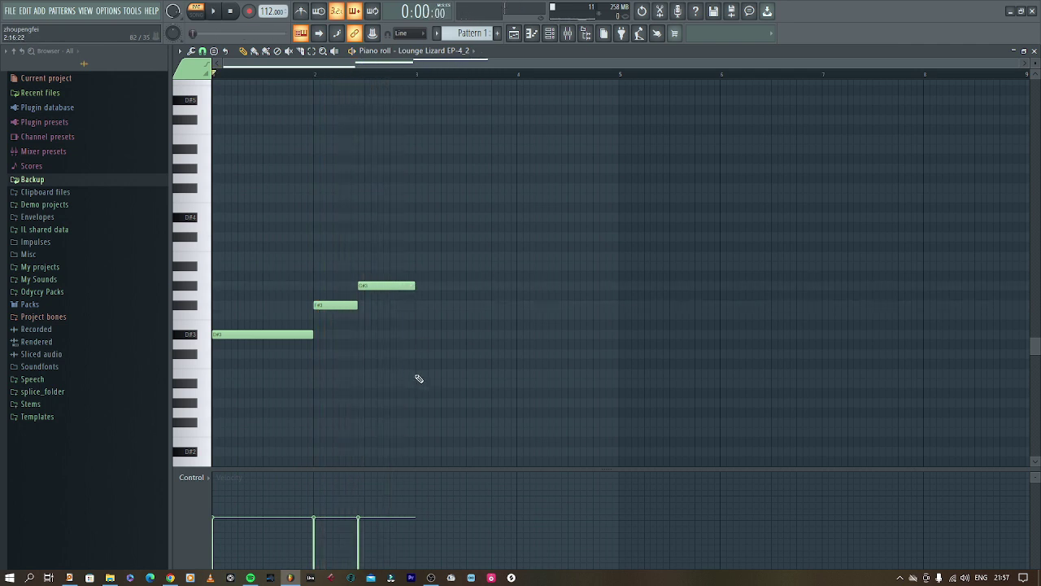
- Fill bar 3 with two half-bar bass notes, B2 followed by C#3
left_click(417, 375)
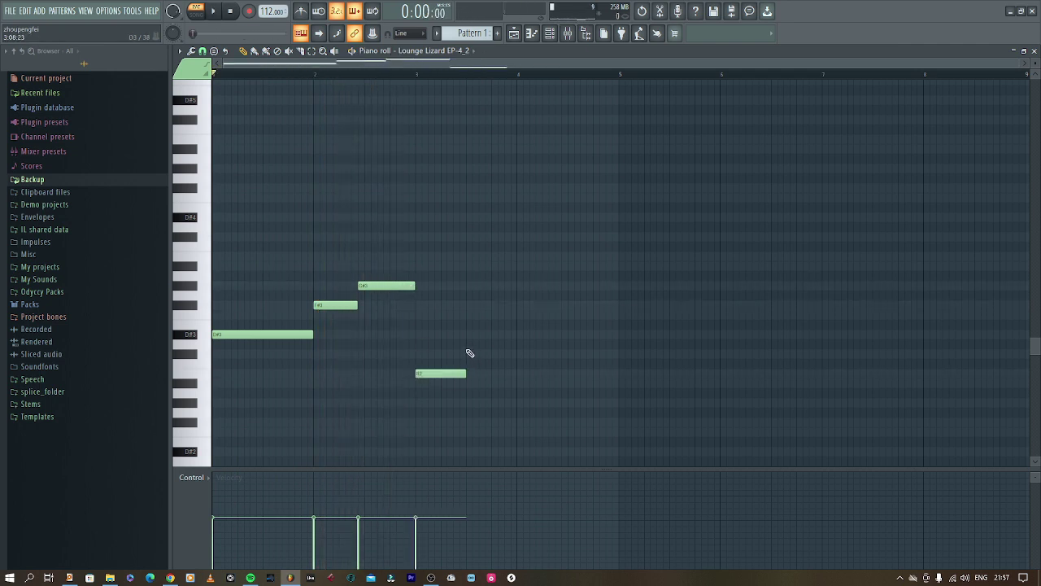
left_click(470, 346)
left_click(472, 354)
right_click(484, 356)
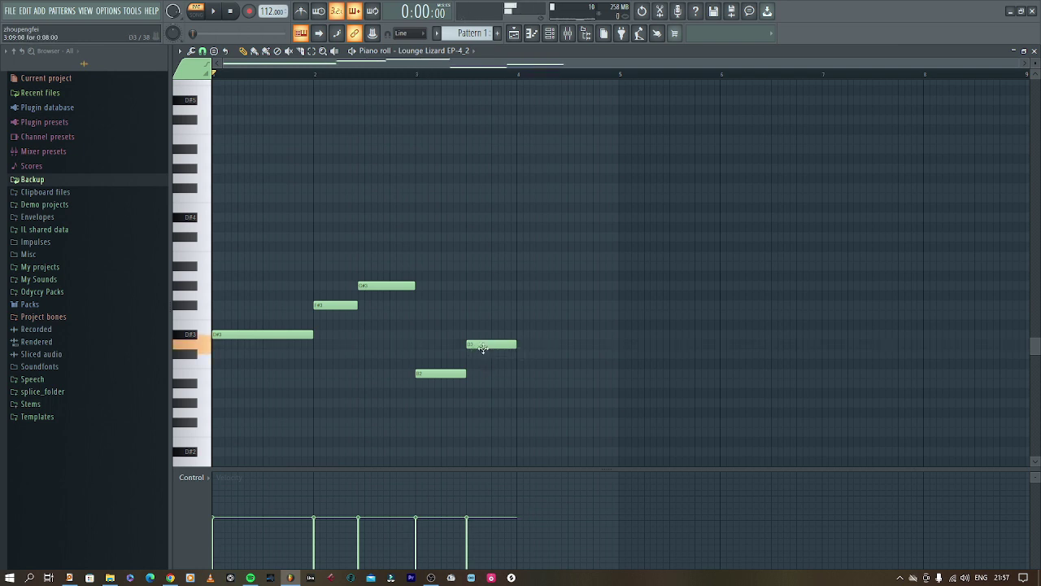
left_click_drag(491, 345, 491, 355)
- Add a D#3 note spanning all of bar 4 and play back the bass line
left_click(521, 335)
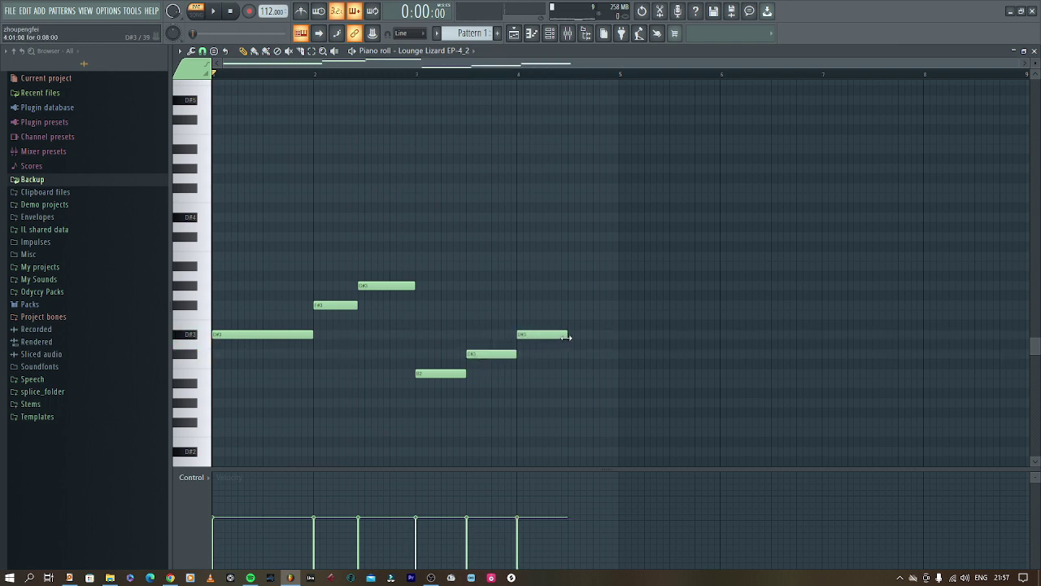
key("space")
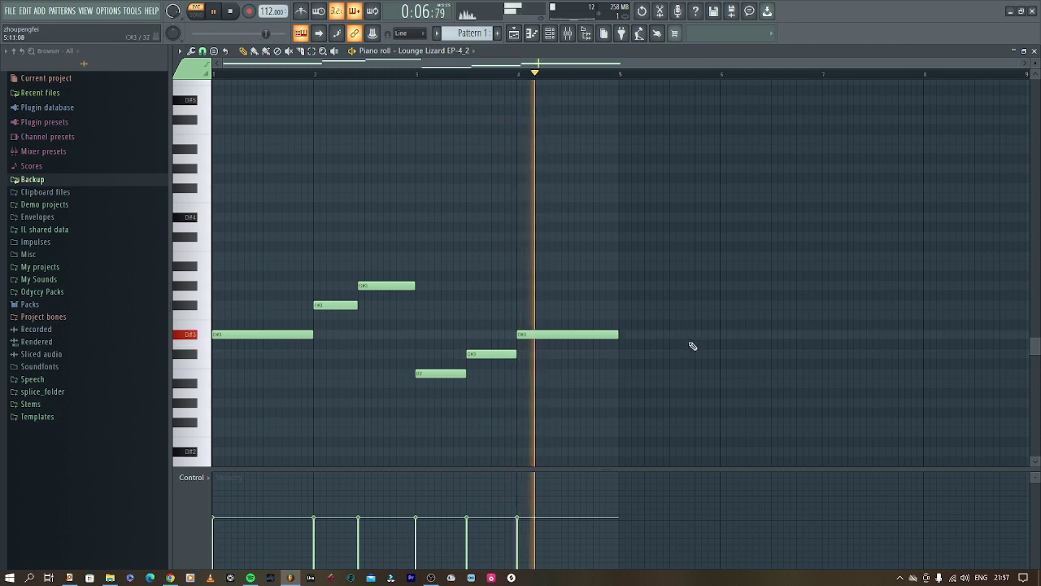
key("space")
- Select the whole bass line and duplicate it one octave higher, starting on D#4
left_click_drag(693, 413, 210, 270)
left_click_drag(217, 335, 293, 335)
left_click_drag(289, 248, 207, 215)
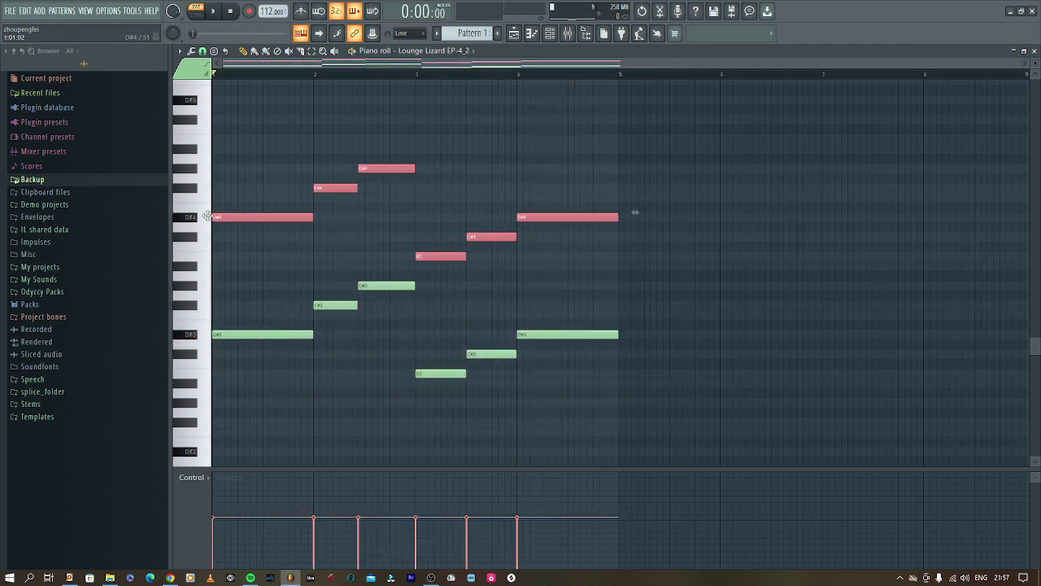
- Stack one-bar F#4 and A#4 notes above the D#4 in bar 1
scroll(632, 244, "up", 3)
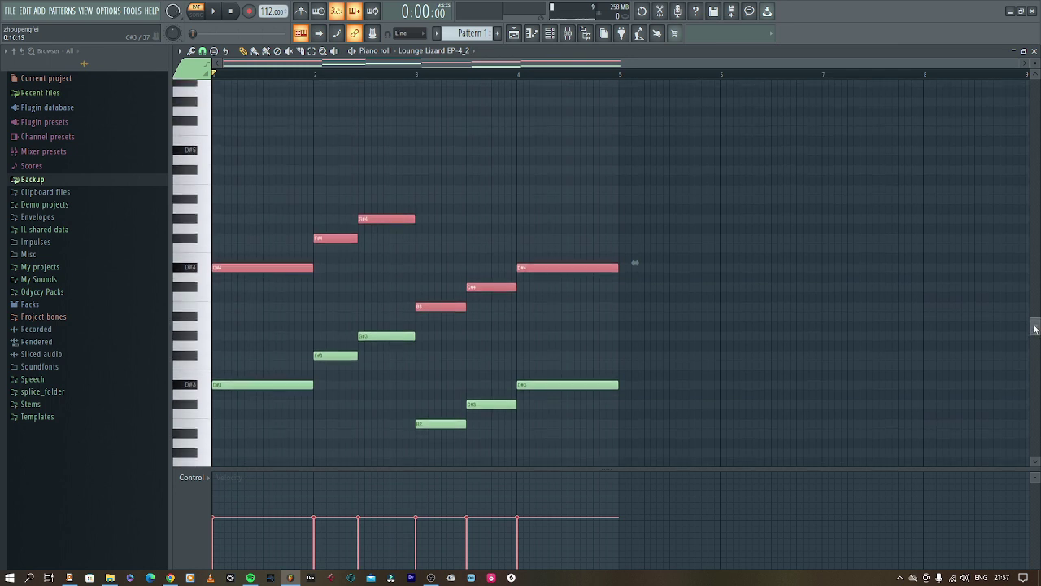
left_click(222, 254)
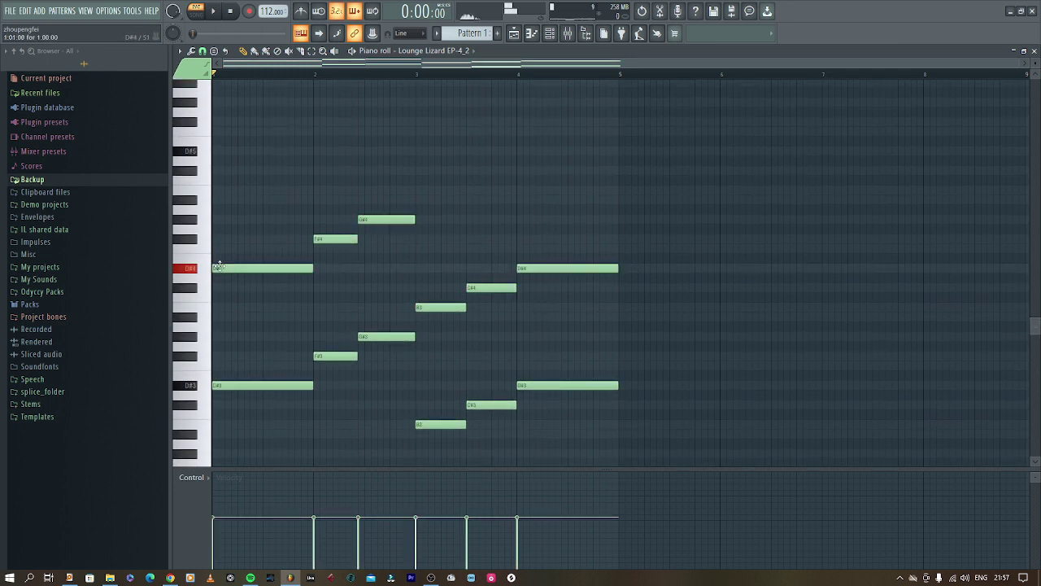
left_click(217, 241)
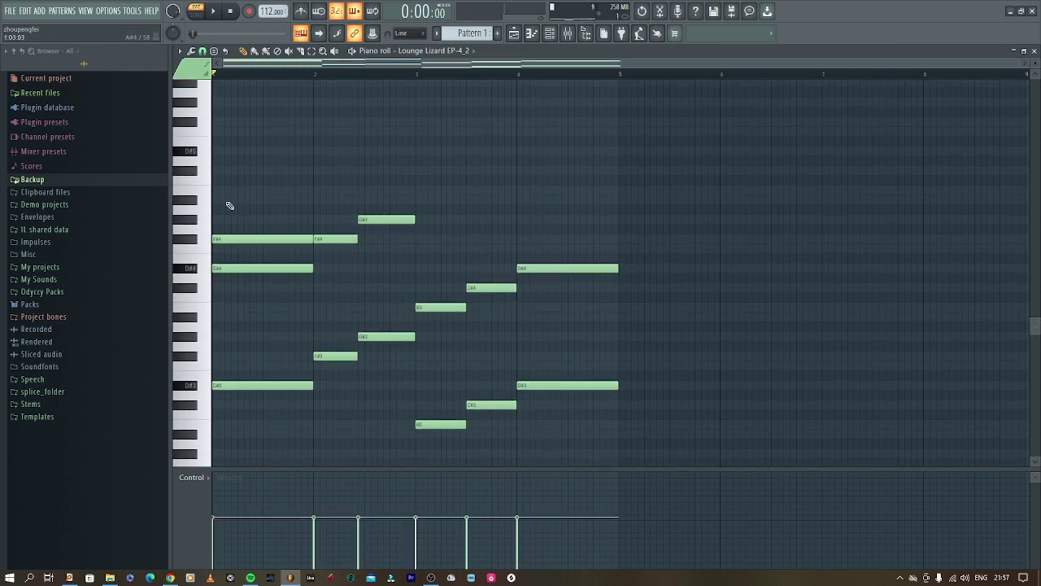
left_click(216, 201)
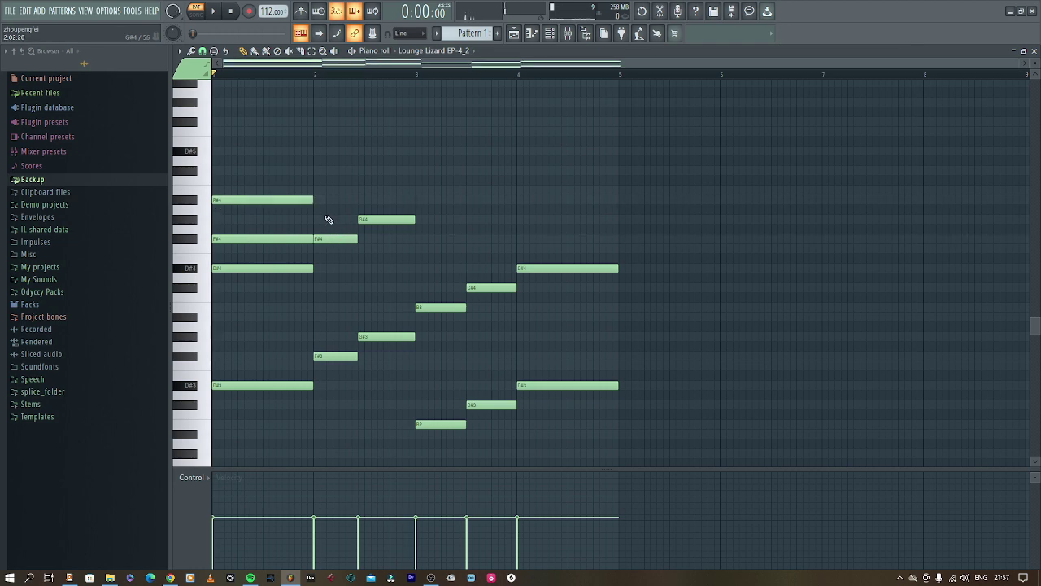
- Build bar 2's chords by adding A#4 and C#5 above F#4, and B4 and D#5 above G#4
left_click(316, 171)
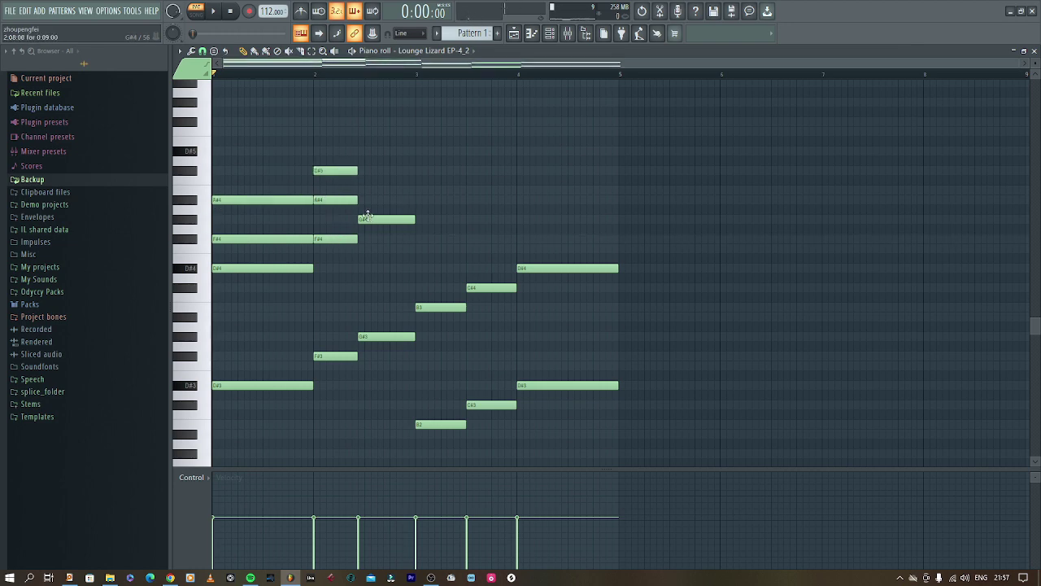
left_click(360, 188)
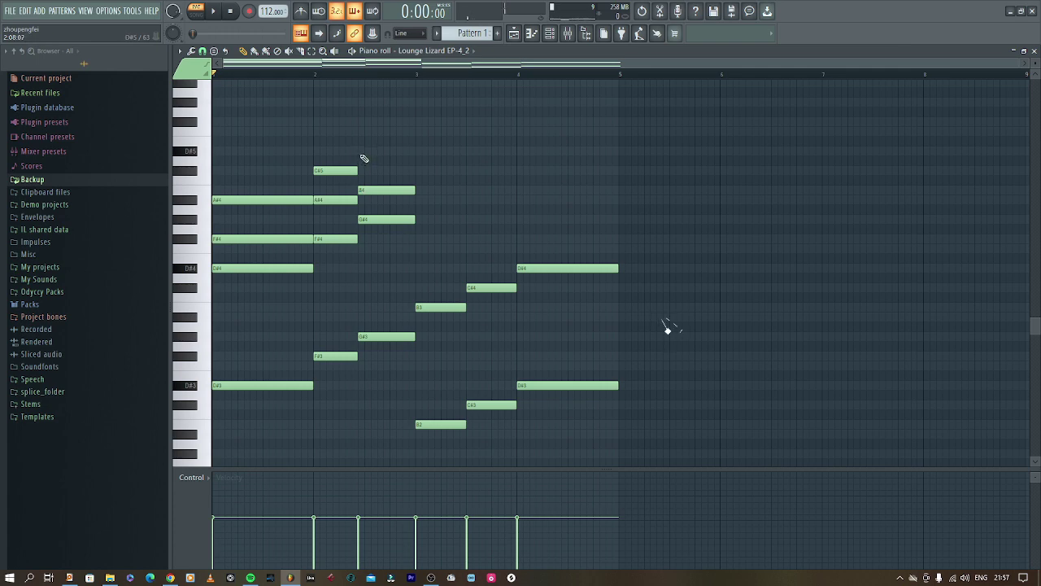
left_click(362, 152)
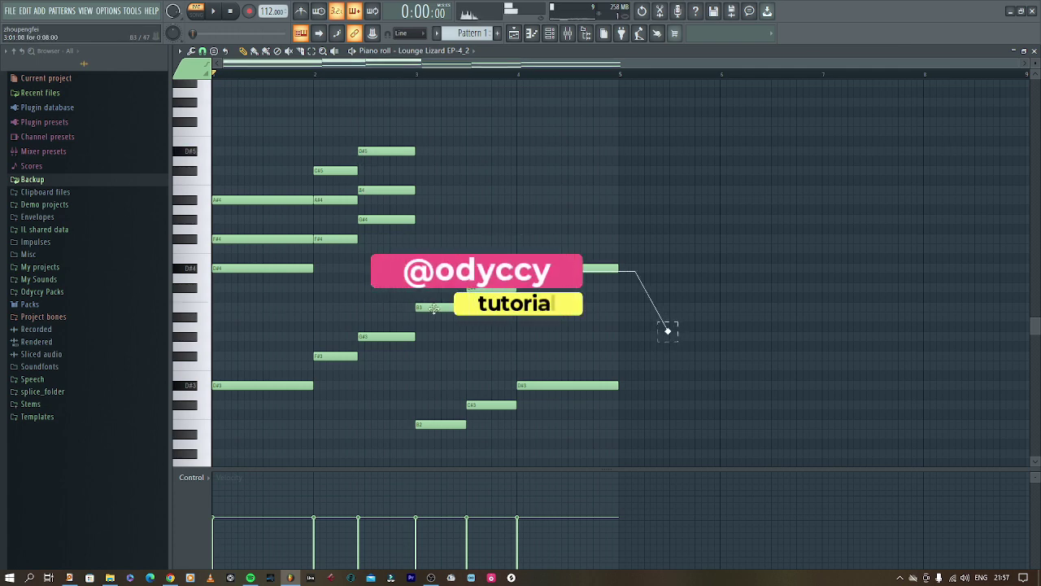
- Complete the remaining chords with D#4 and F#4 over B3, F4 and G#4 over C#4, and F#4 and A#4 in bar 4
left_click(419, 239)
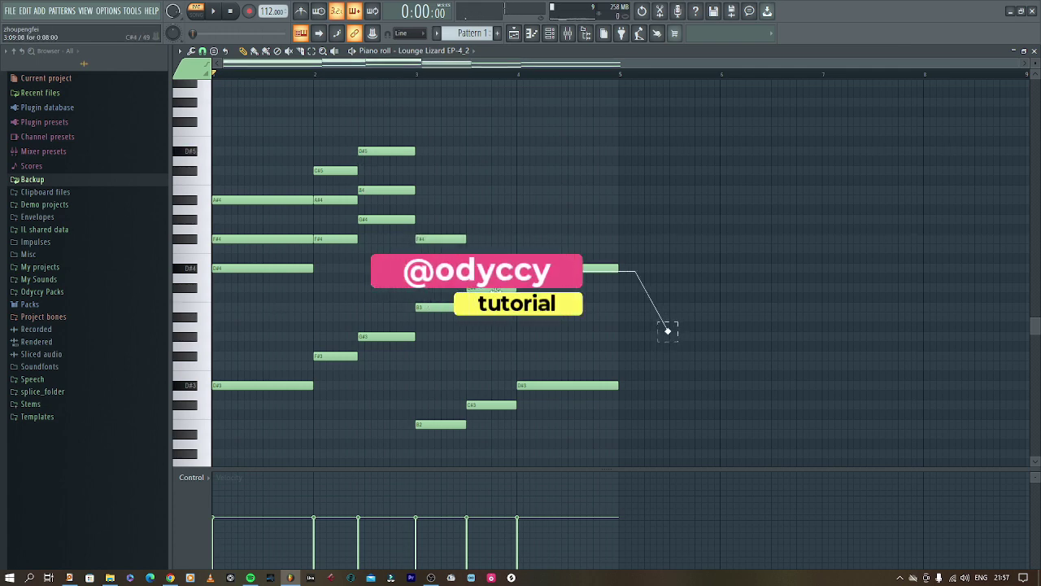
left_click(469, 248)
left_click(474, 219)
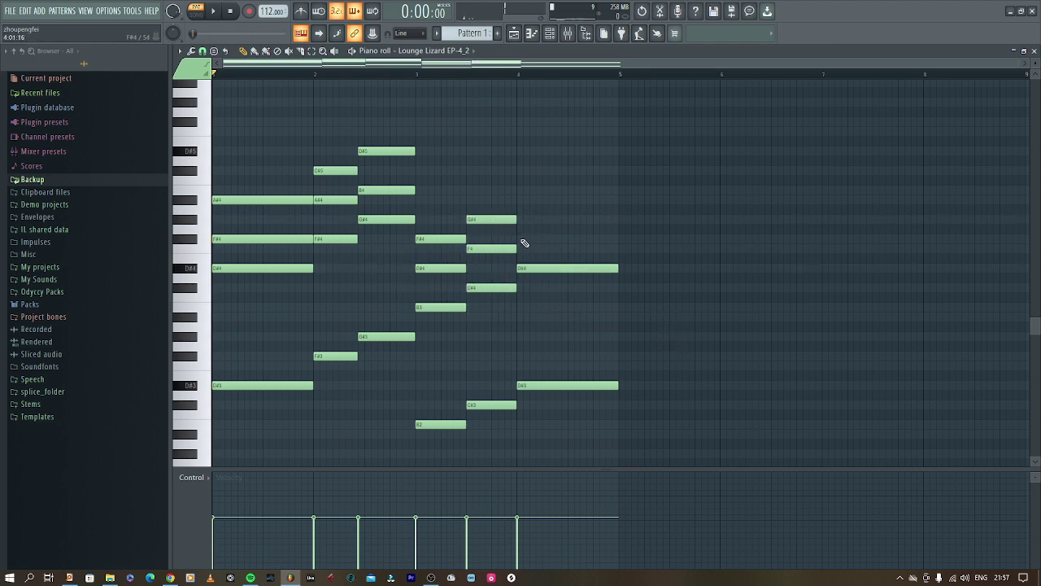
left_click(522, 239)
left_click(520, 200)
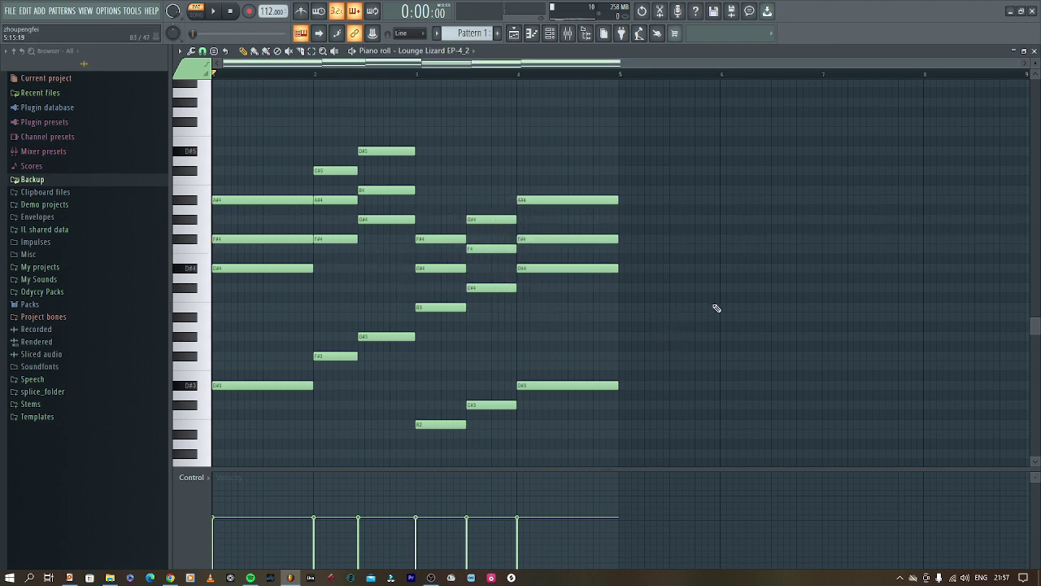
- Raise the B3 and C#4 notes in bar 3 and the D#4 in bar 4 by an octave, keeping bar 3's D#4 in place
left_click_drag(690, 331, 424, 278)
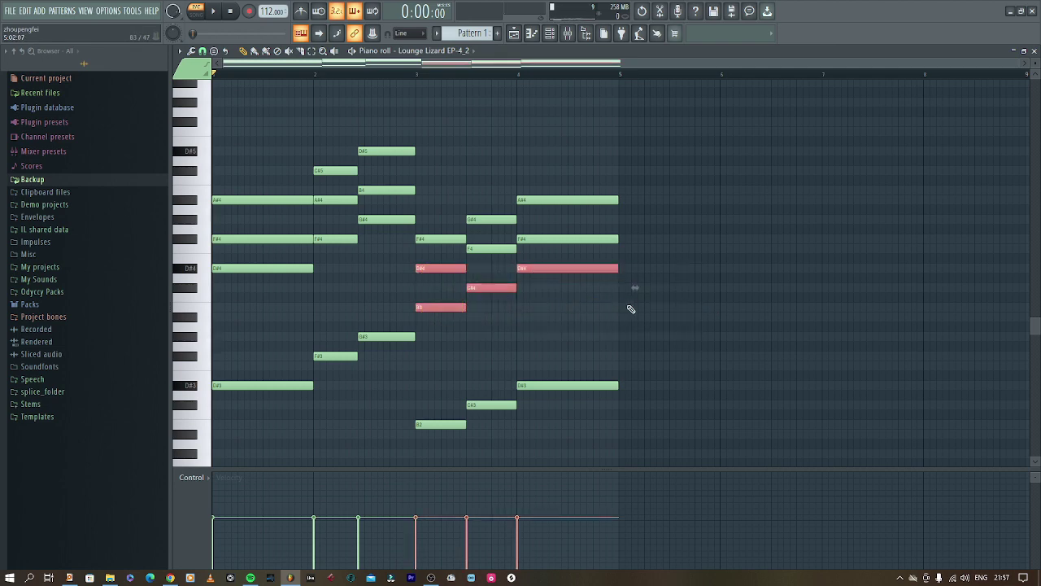
key("ctrl+Up")
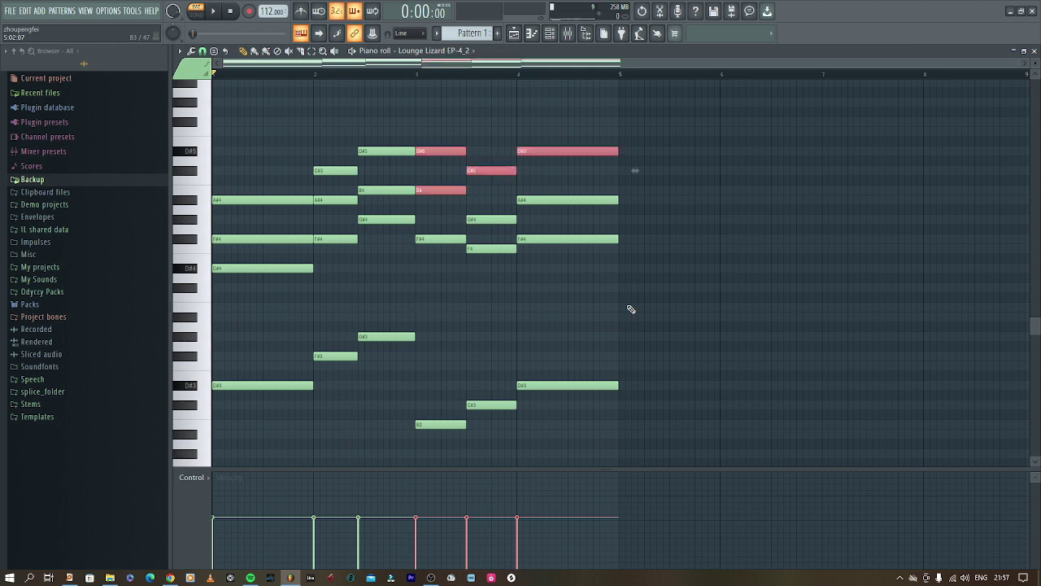
left_click(447, 153, "ctrl")
key("ctrl+Down")
- Play back the four-bar chord progression
key("space")
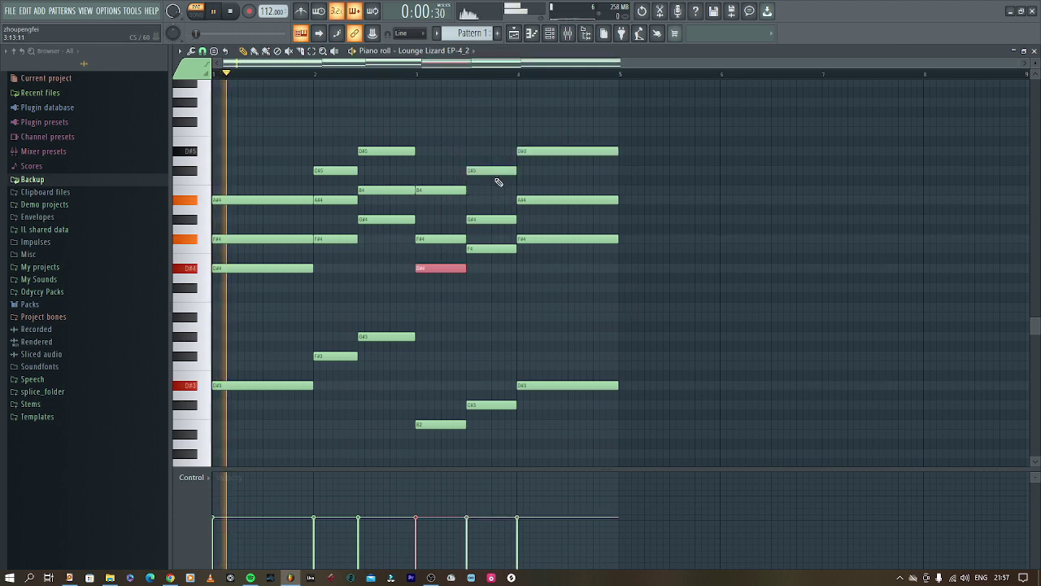
left_click(730, 213)
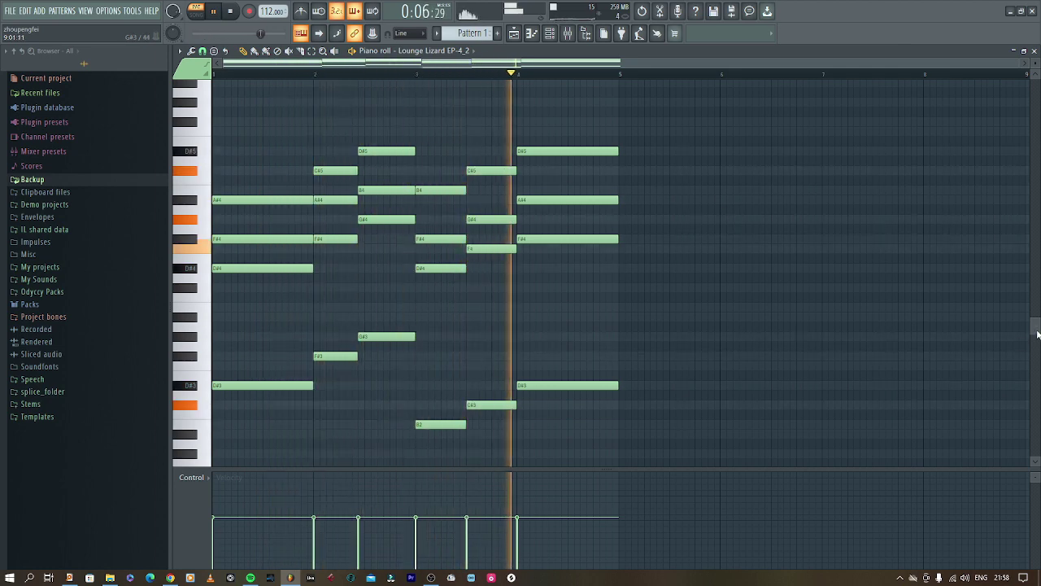
left_click_drag(1036, 331, 1033, 306)
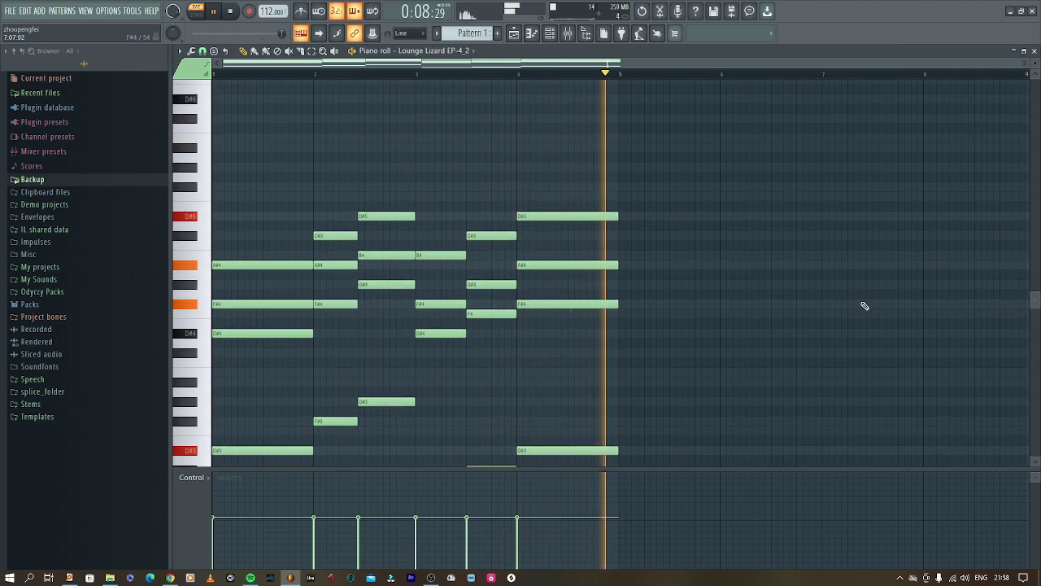
key("space")
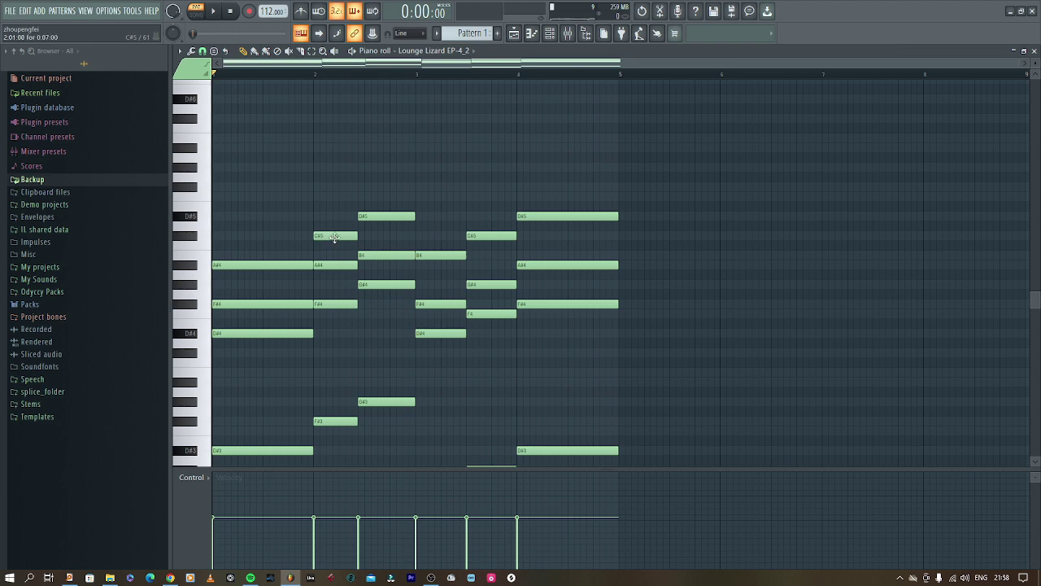
- Add a C#5 melody note in the last quarter of bar 1, leading into bar 2, and play back the pattern
left_click(287, 217)
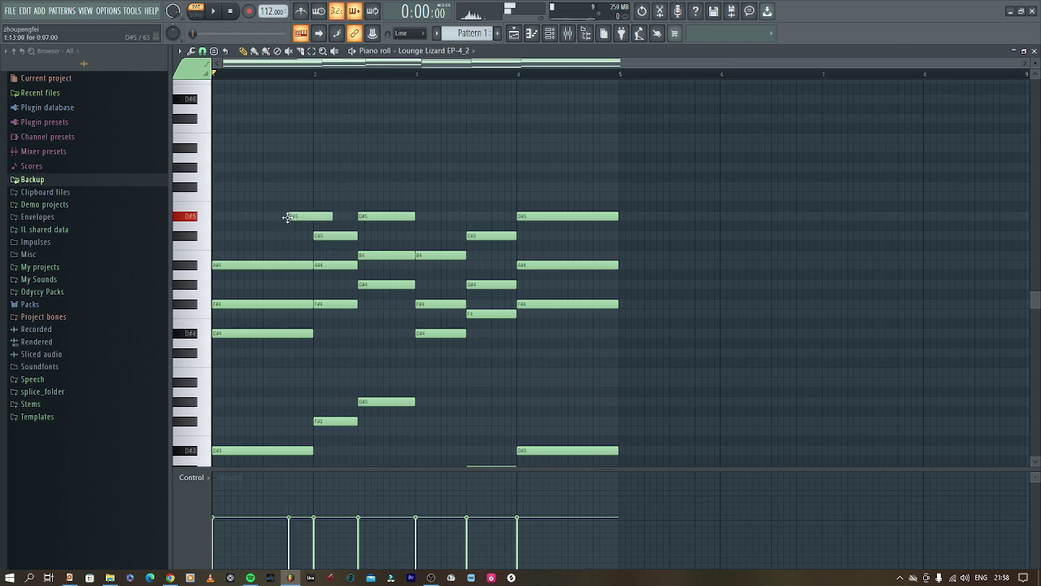
left_click_drag(299, 224, 298, 237)
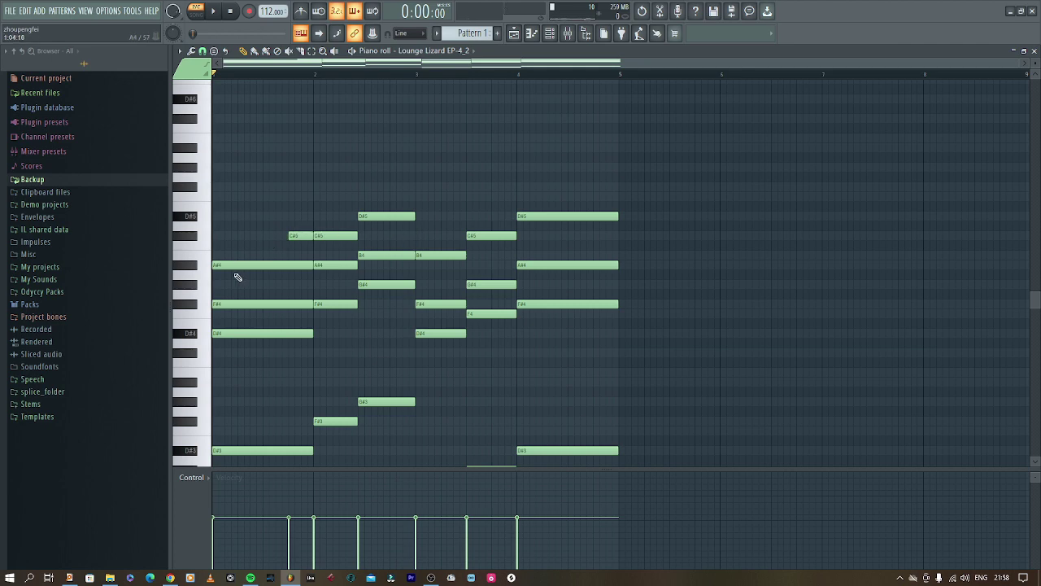
key("space")
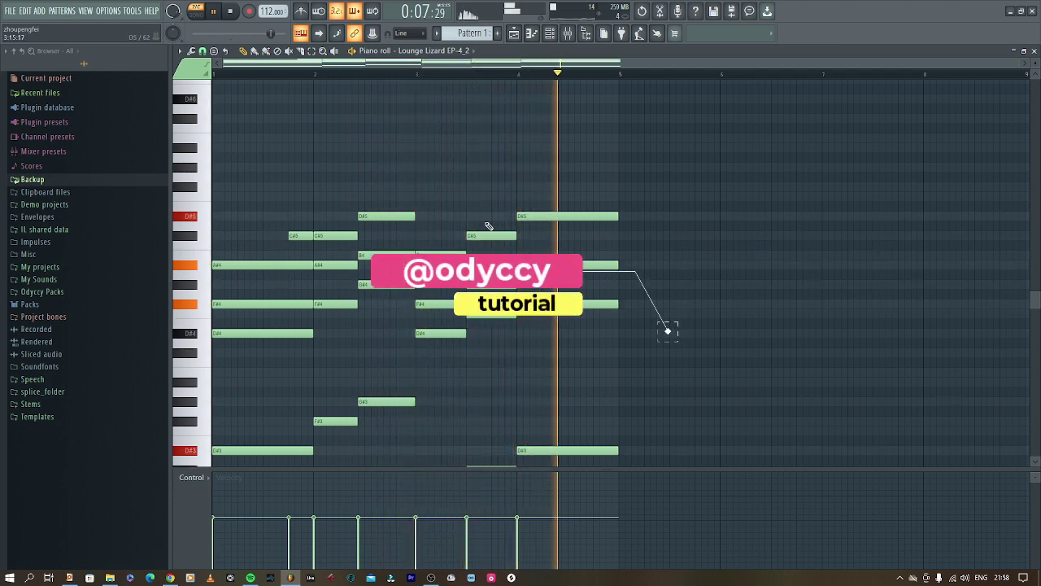
key("space")
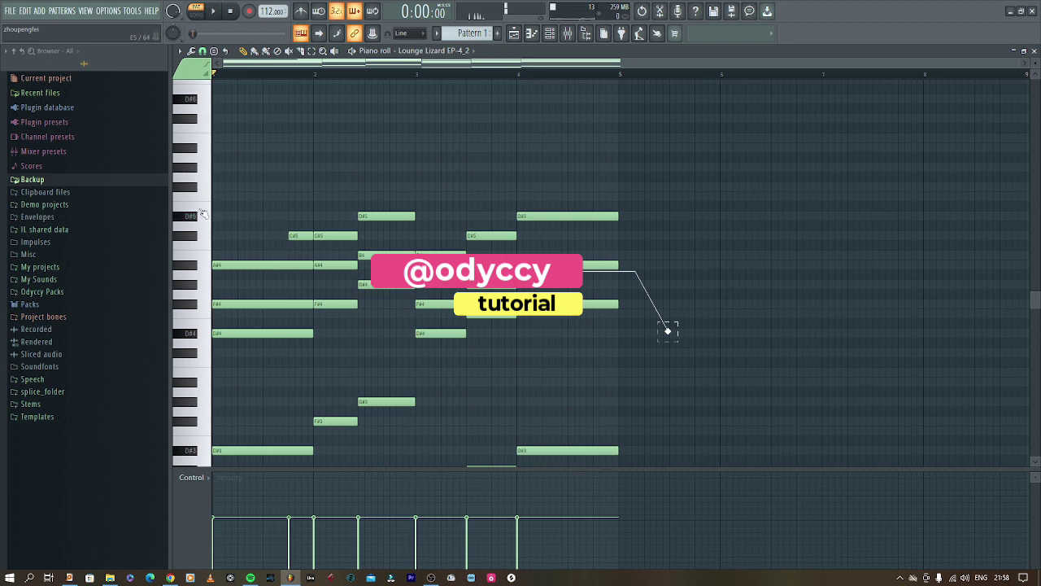
- Add a 12-step F#5 melody note from the start of bar 1 up to the C#5 and play back the pattern
key("space")
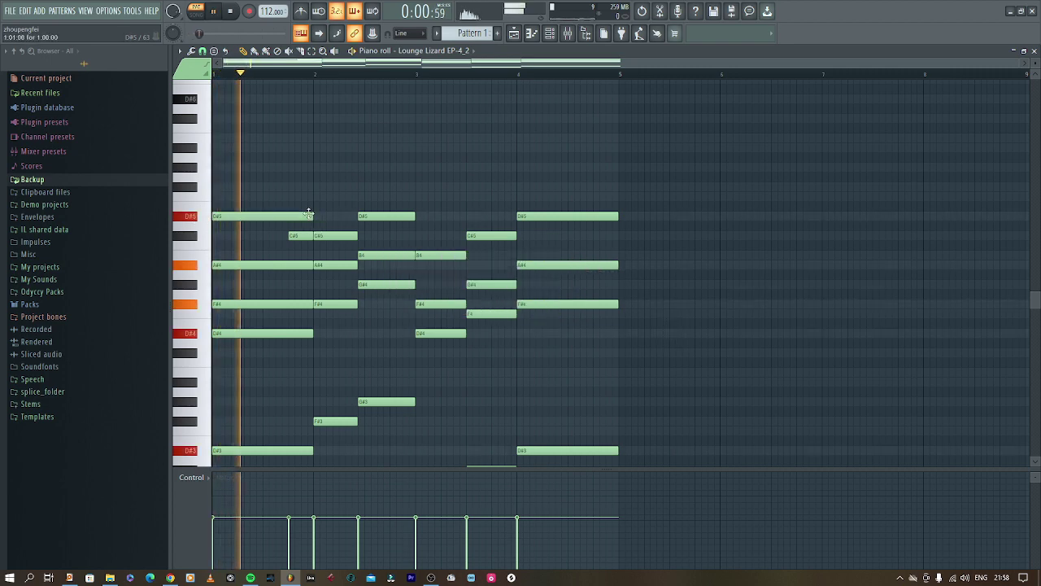
key("space")
left_click_drag(312, 215, 299, 218)
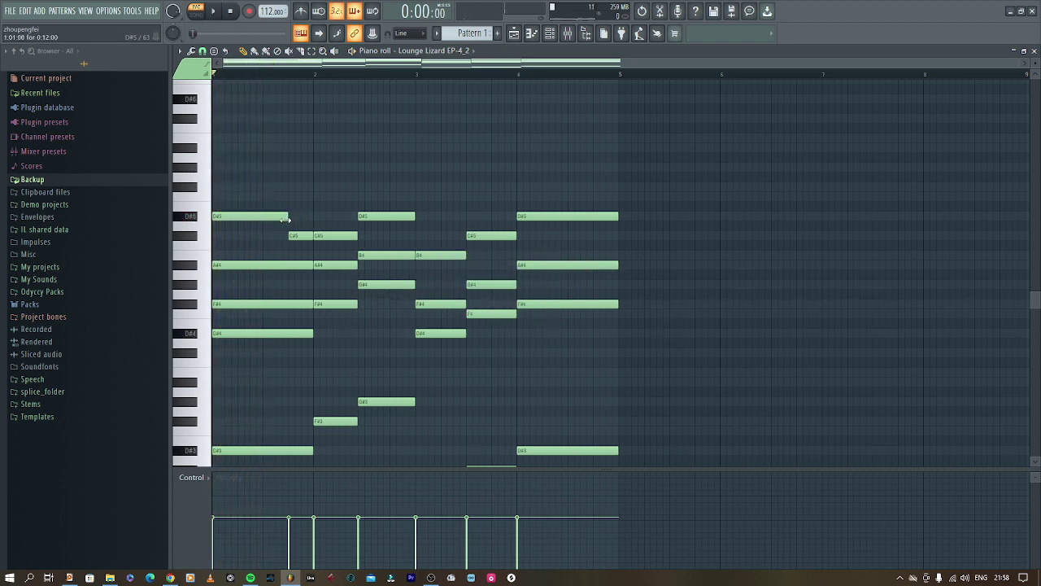
left_click_drag(226, 214, 219, 184)
key("space")
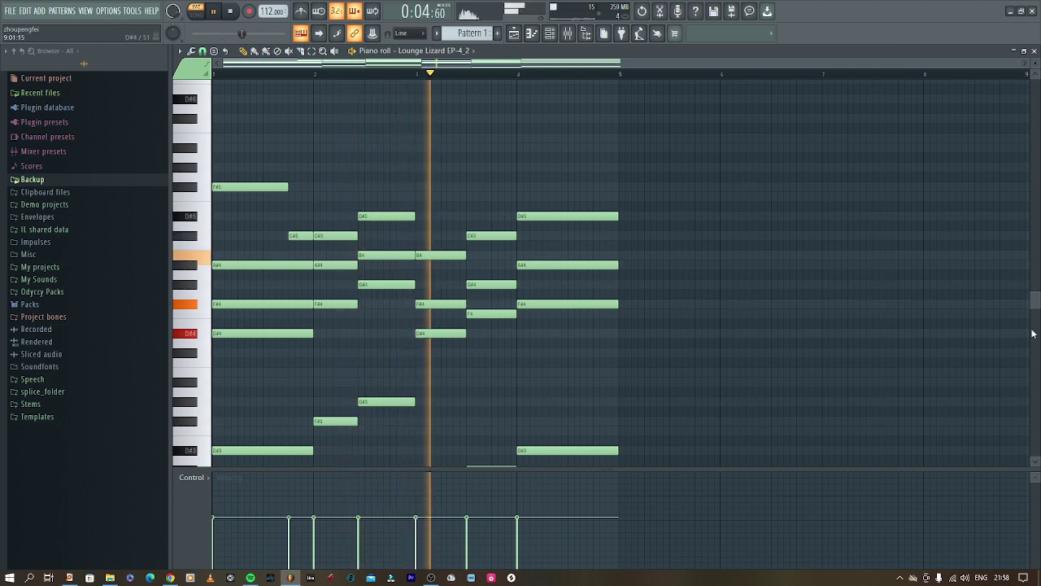
- Close the piano roll, stop playback and paste the copied Lounge Lizard chord notes into the Polysix channel
left_click_drag(1038, 306, 1036, 324)
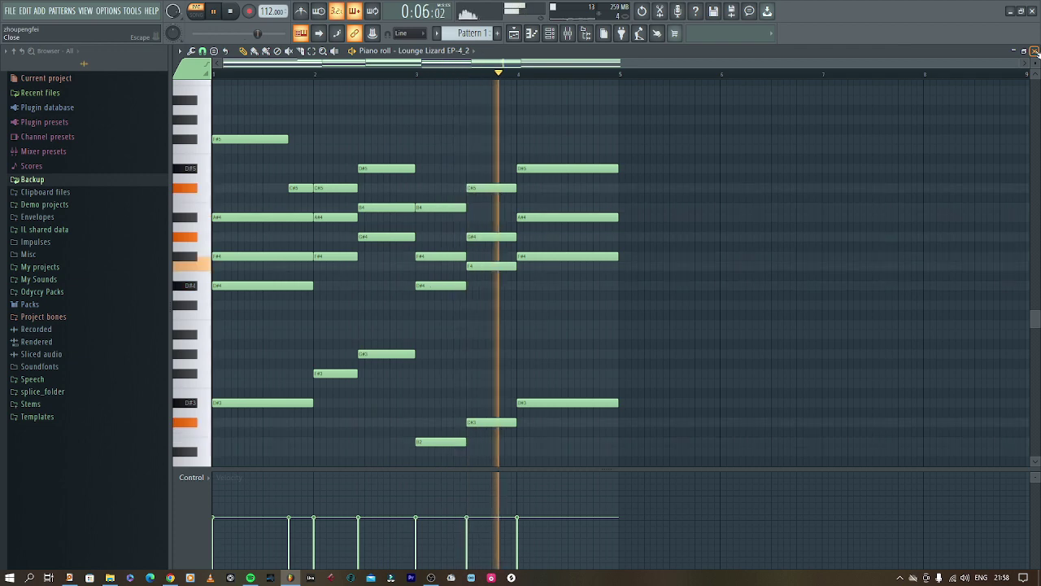
left_click(1034, 52)
key("space")
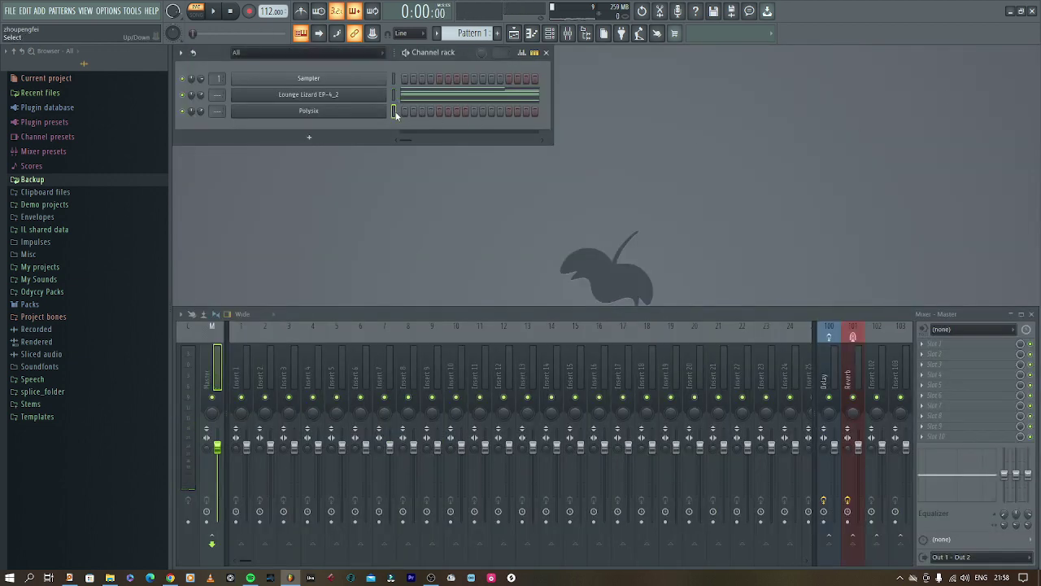
key("ctrl+v")
- Look through the Polysix program list, close the synth and play back the pattern with both instruments layered
left_click(321, 117)
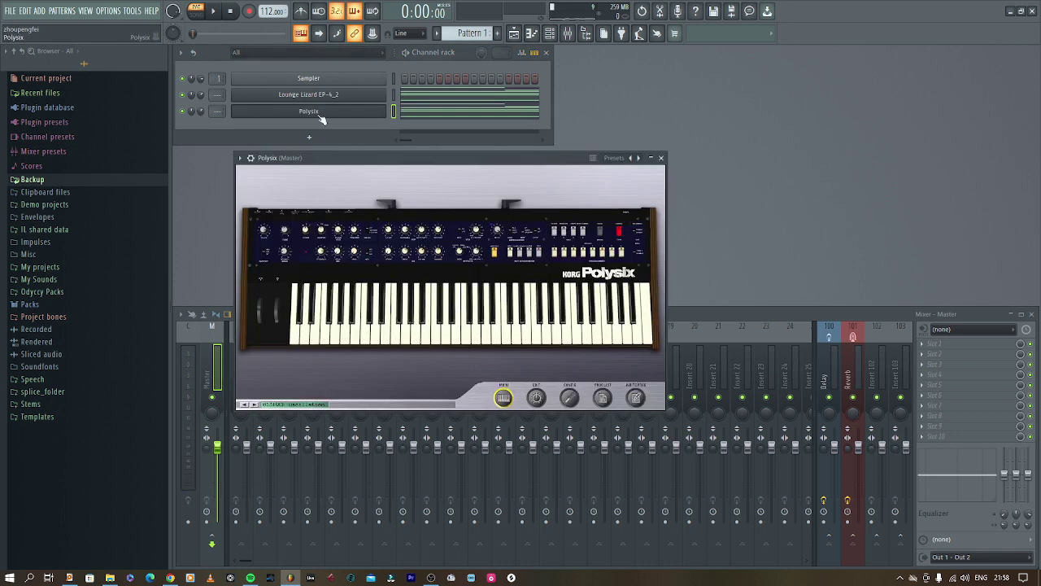
left_click(601, 398)
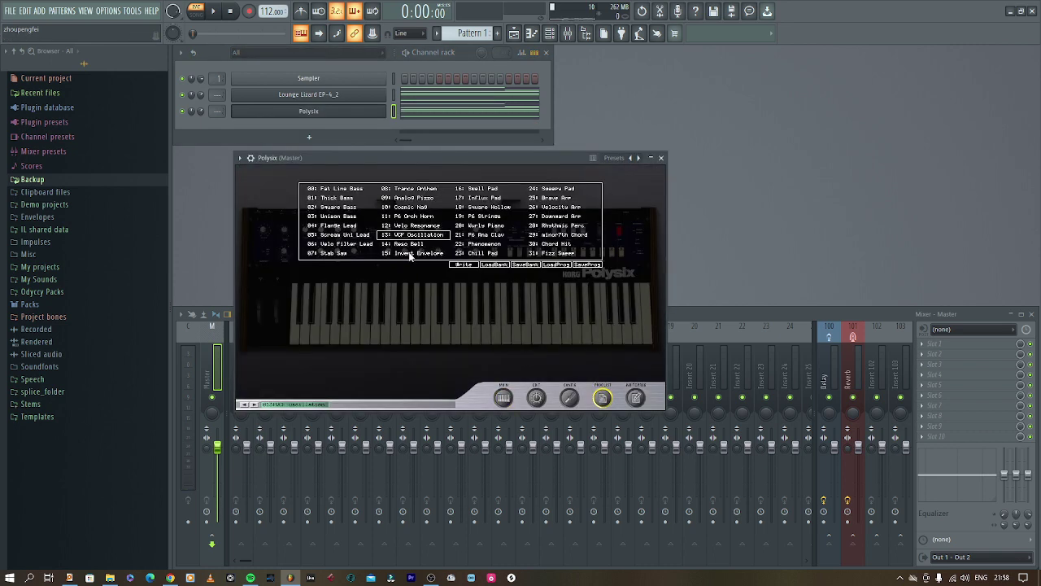
left_click(661, 158)
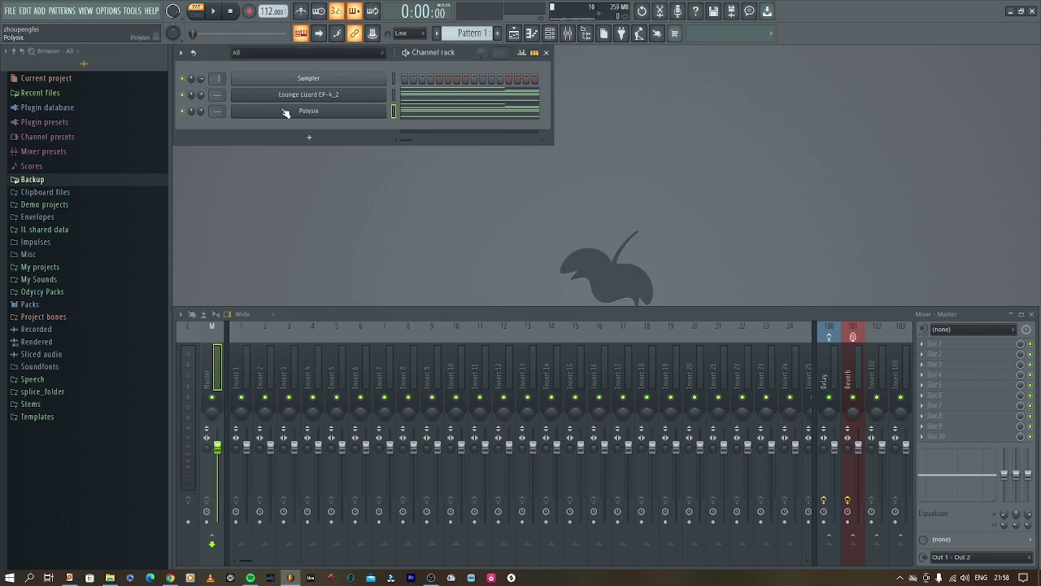
key("space")
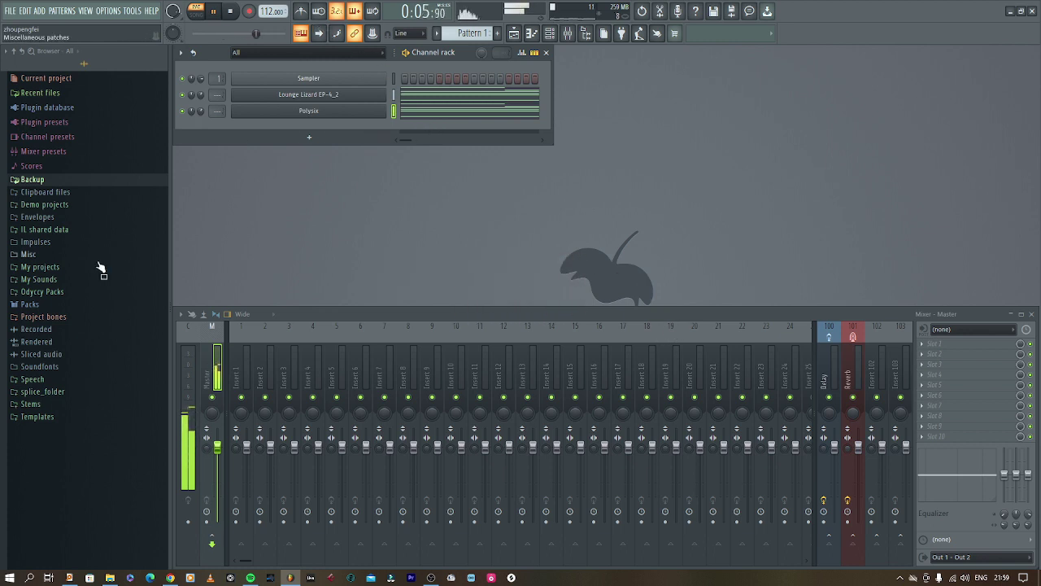
key("space")
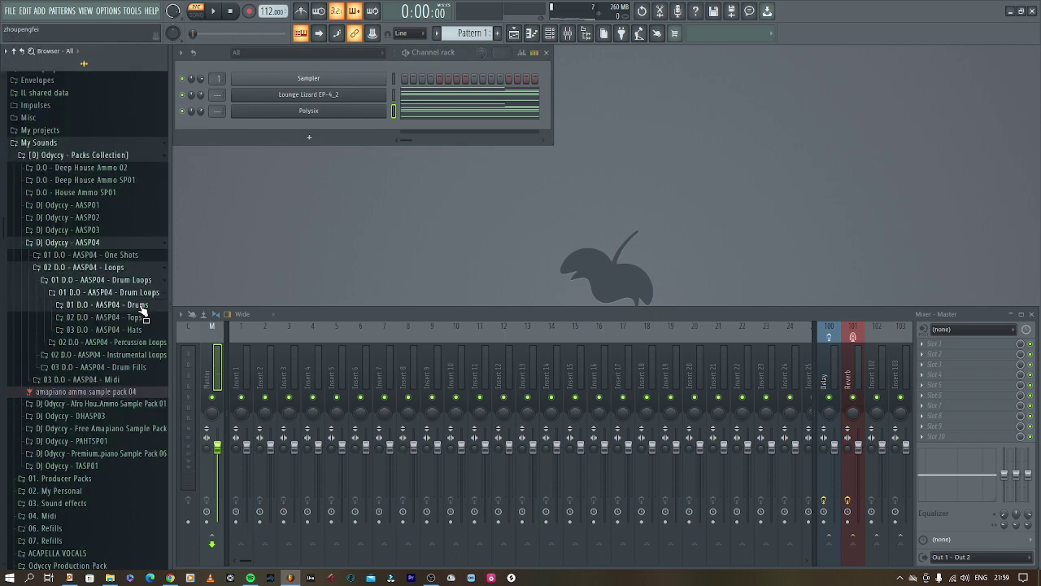
- Browse to the Popular Songs folder within the AASP04 drum loops and audition Drumloop 03 111bpm
left_click(139, 306)
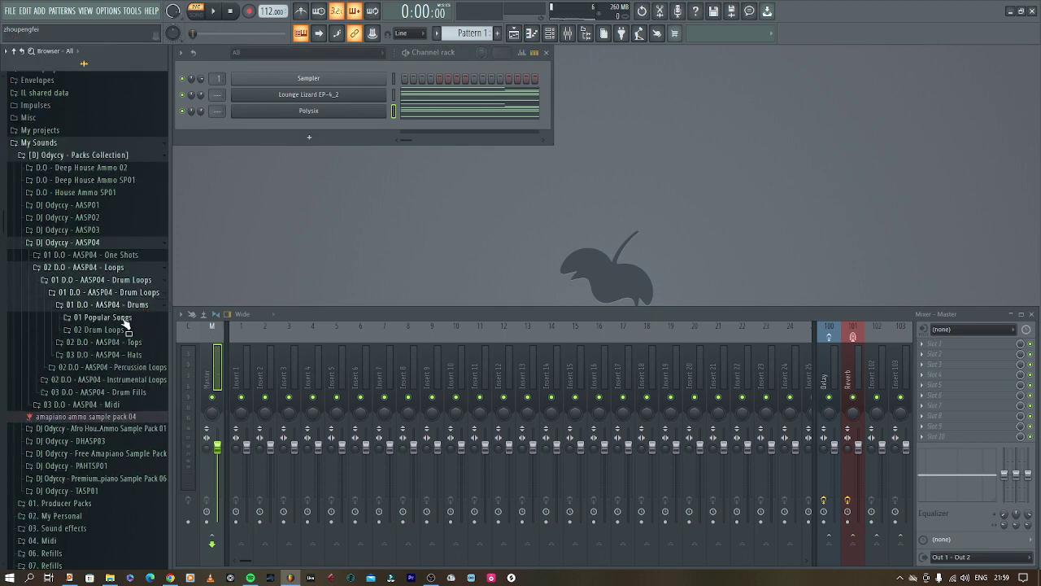
left_click(124, 319)
left_click(122, 352)
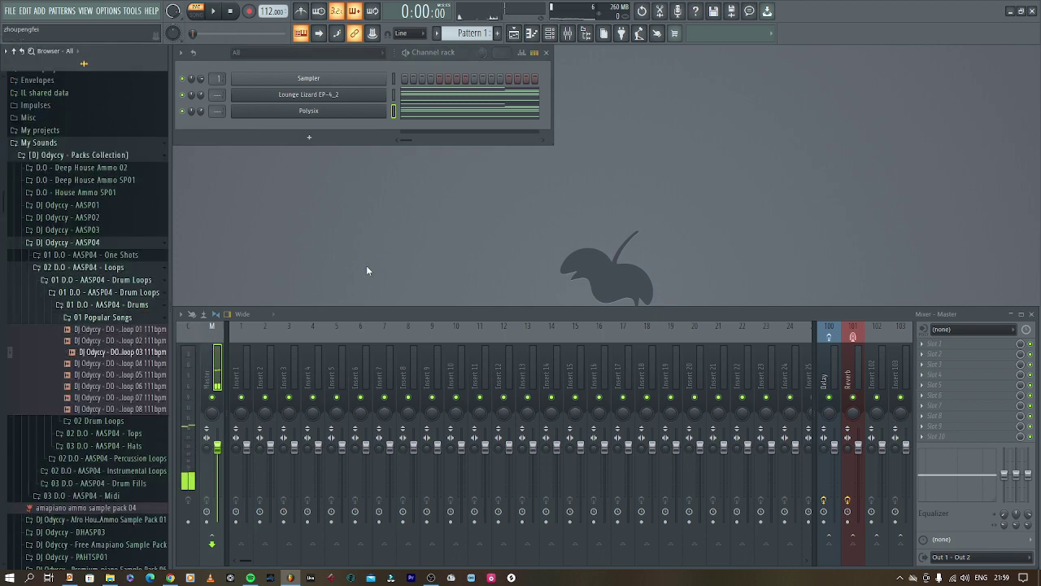
- Audition Drumloop 04 111bpm and place two copies back to back on playlist Track 1, spanning bars 1 to 16
left_click(524, 33)
left_click(122, 363)
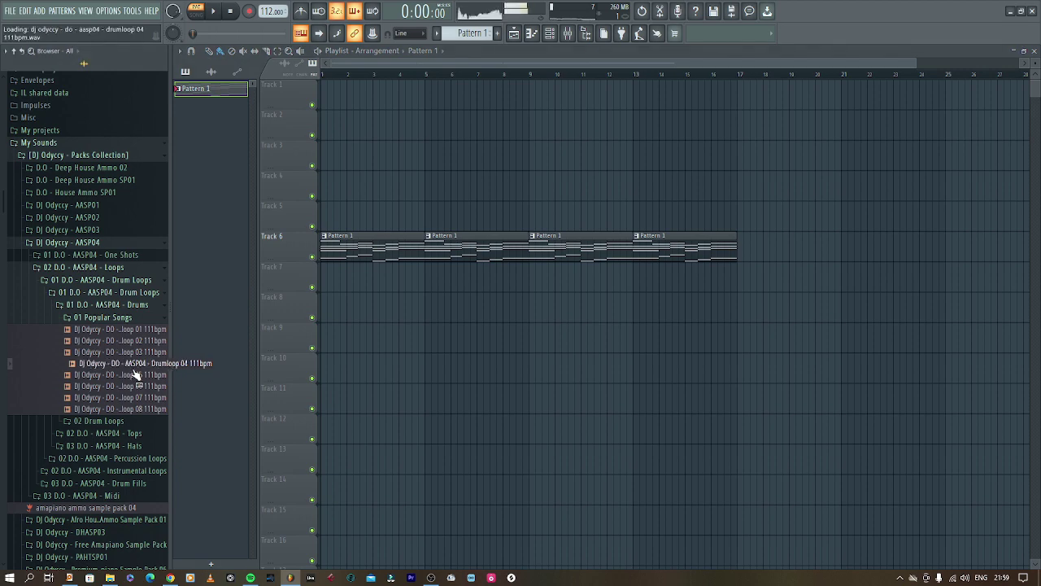
left_click_drag(140, 364, 322, 99)
left_click_drag(539, 105, 538, 105)
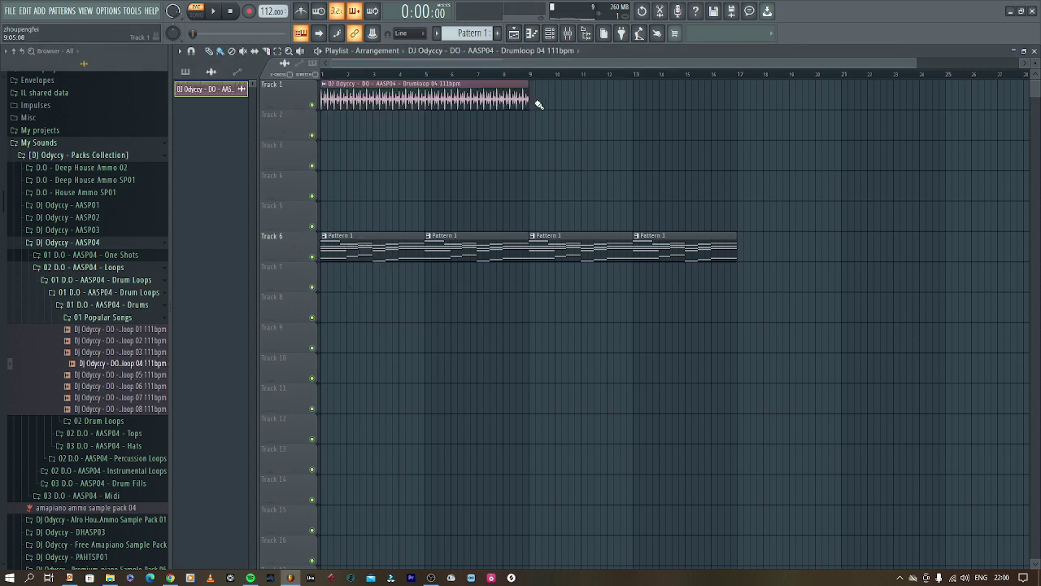
left_click(539, 104)
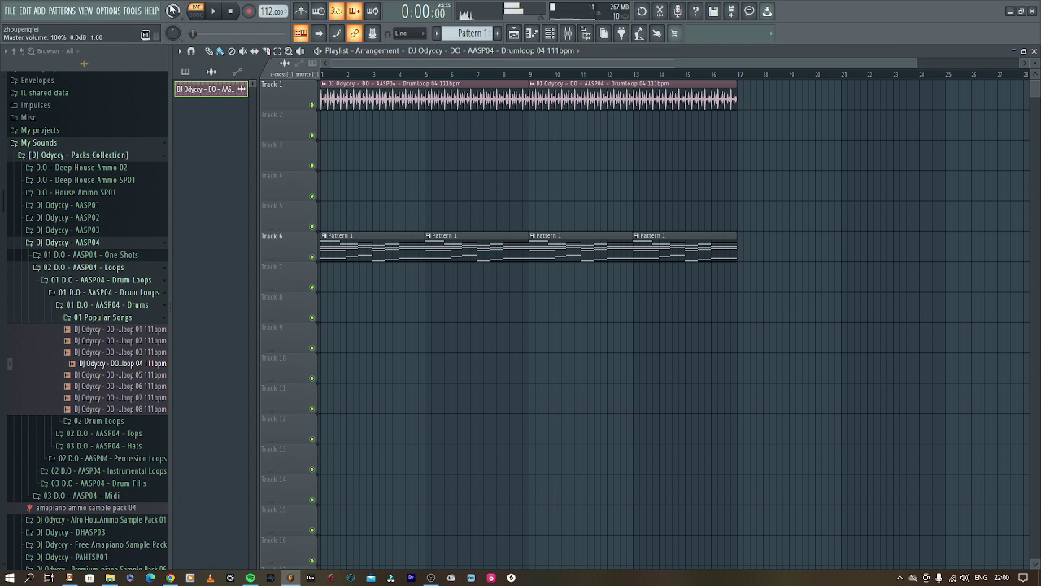
- Lower the Drumloop 04 channel volume to about 57% and play the arrangement in song mode
double_click(401, 93)
key("space")
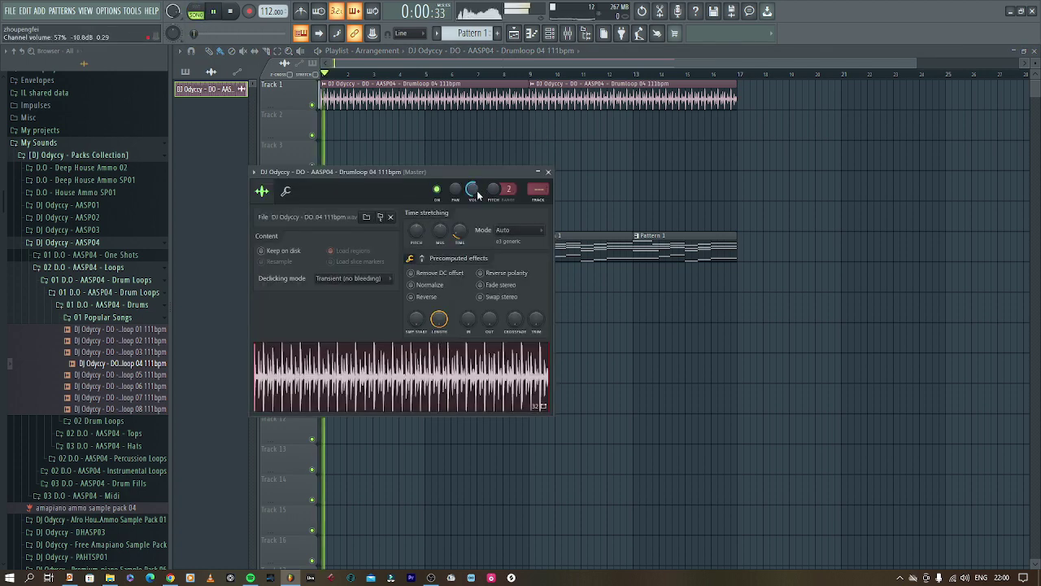
left_click(548, 173)
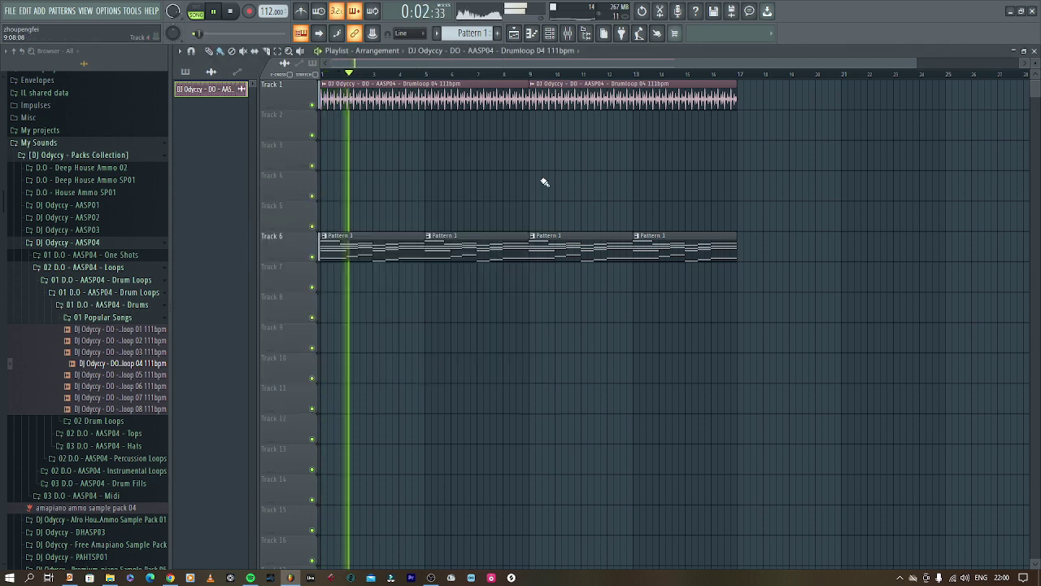